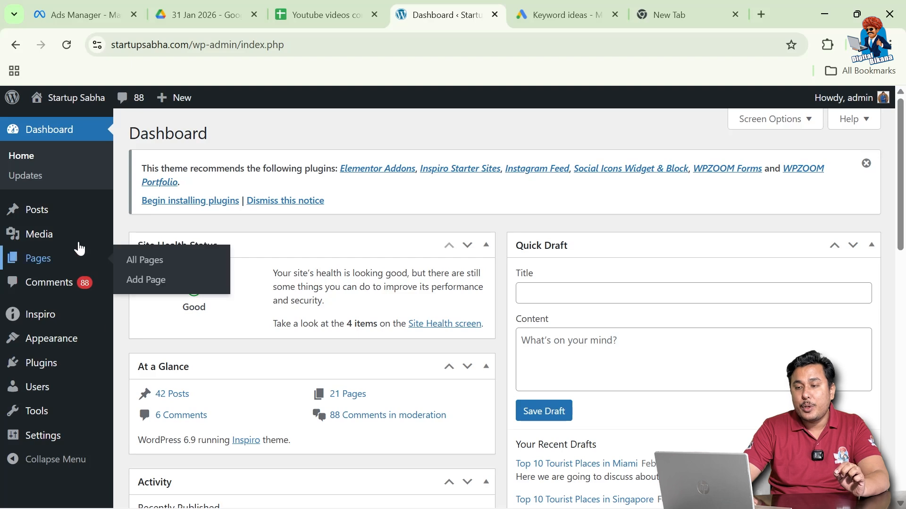
Step: Open the existing post "10 BENIFITS OF YOGA" for editing and dismiss the autosave notice
mouse_move(49, 216)
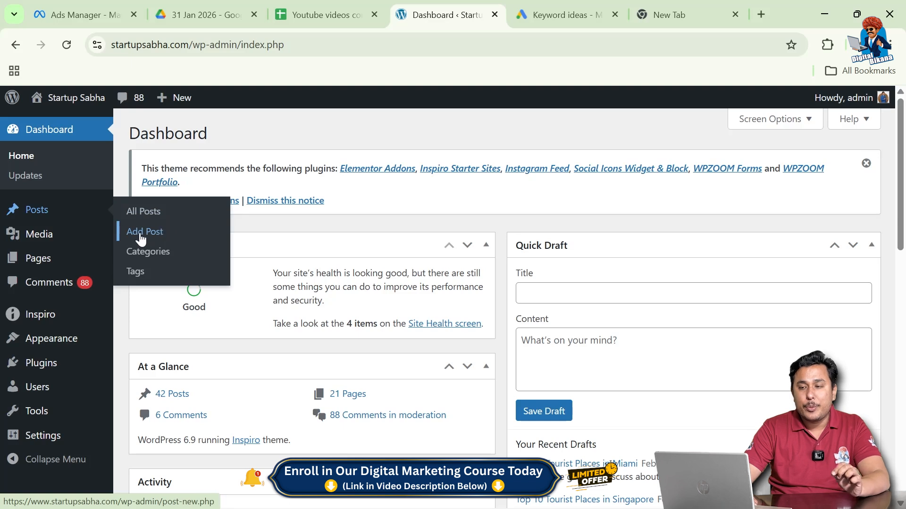
left_click(167, 219)
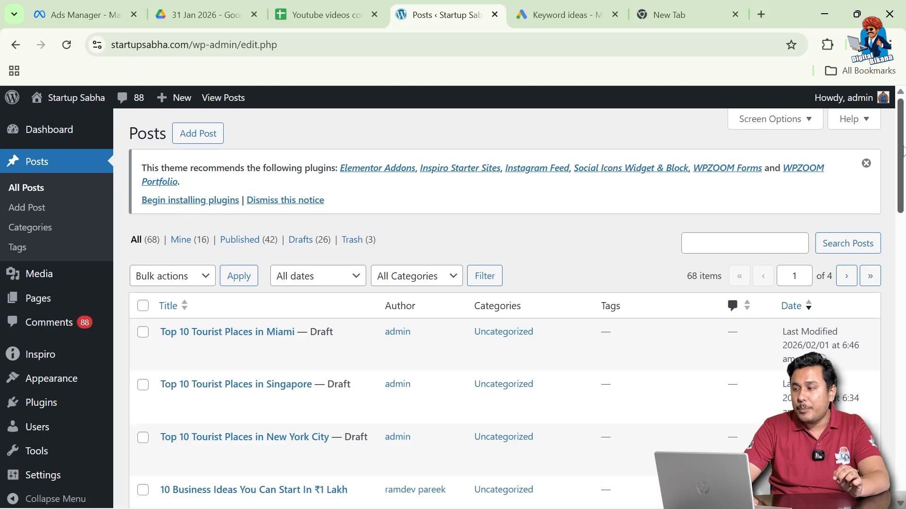
left_click_drag(902, 153, 904, 250)
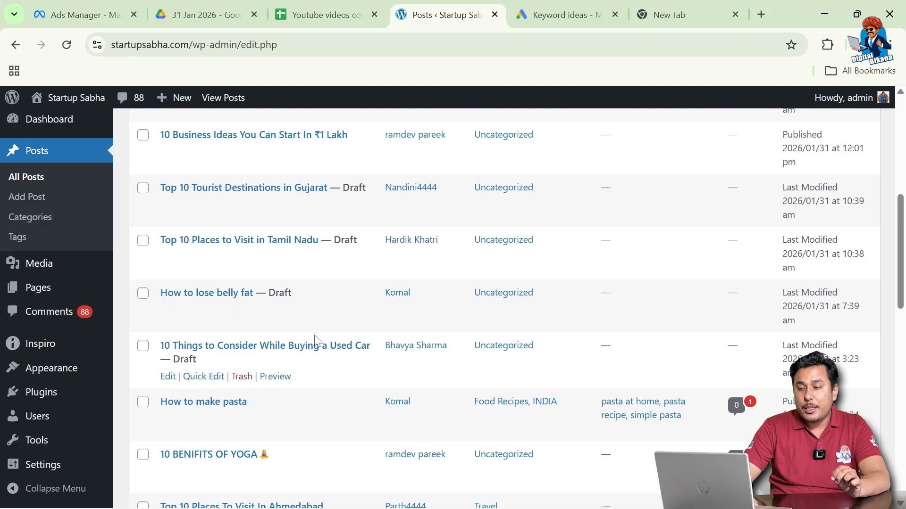
scroll(316, 341, "down", 2)
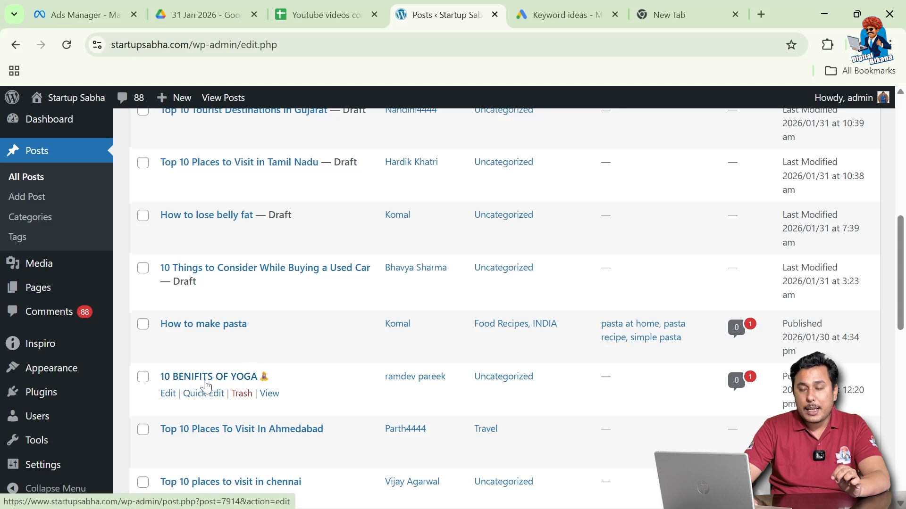
left_click(168, 395)
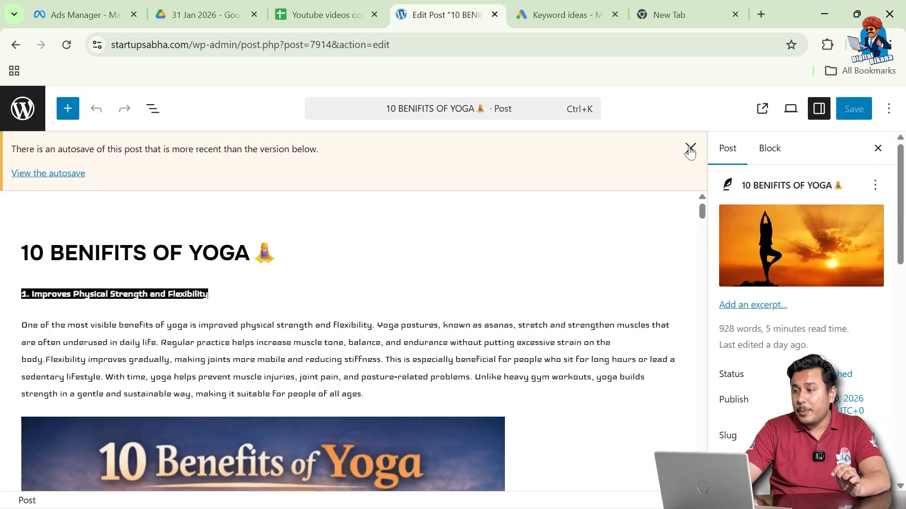
left_click(690, 151)
Step: Insert a Columns block with the 50 / 50 layout between the "Enhances Mental Health and Reduces Stress" paragraph and the image below it
left_click_drag(702, 154, 702, 212)
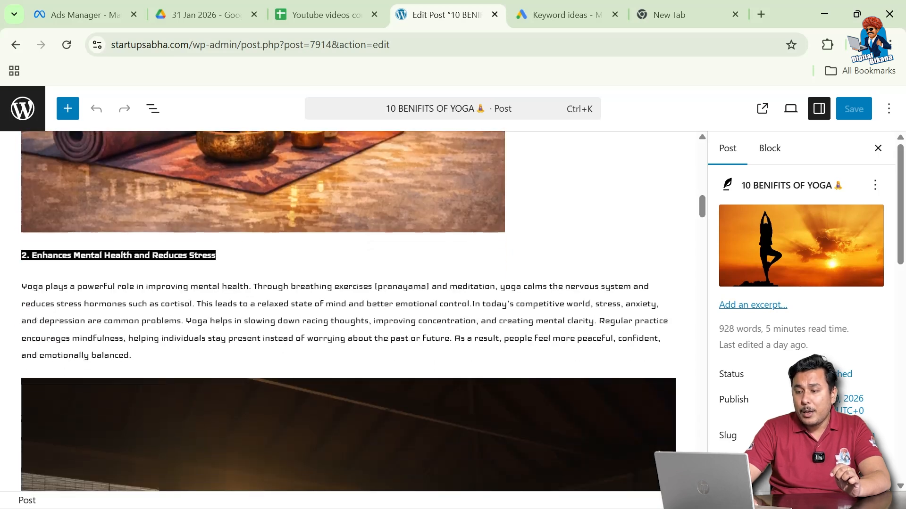
mouse_move(302, 373)
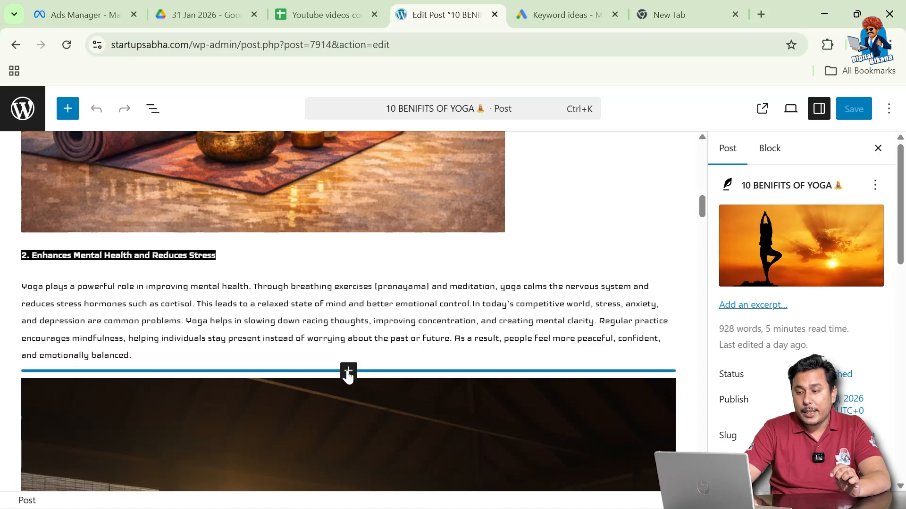
mouse_move(348, 375)
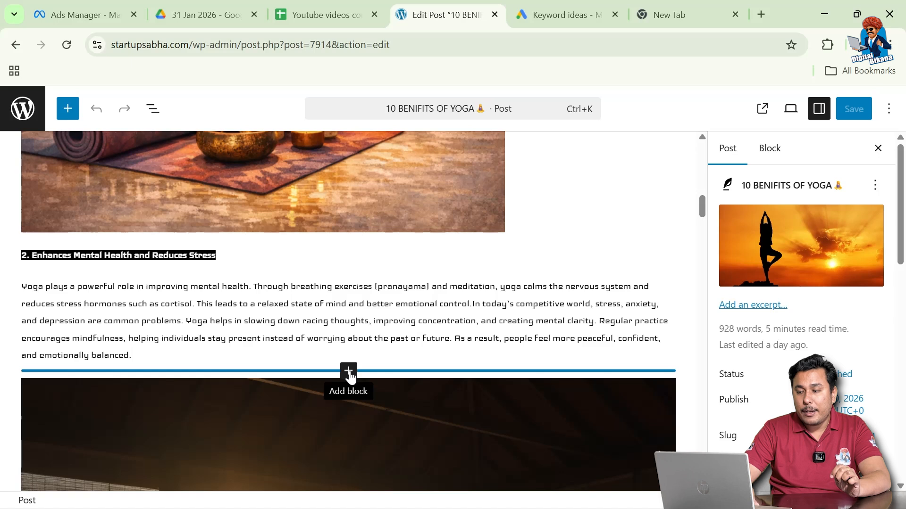
left_click(348, 371)
scroll(350, 376, "down", 1)
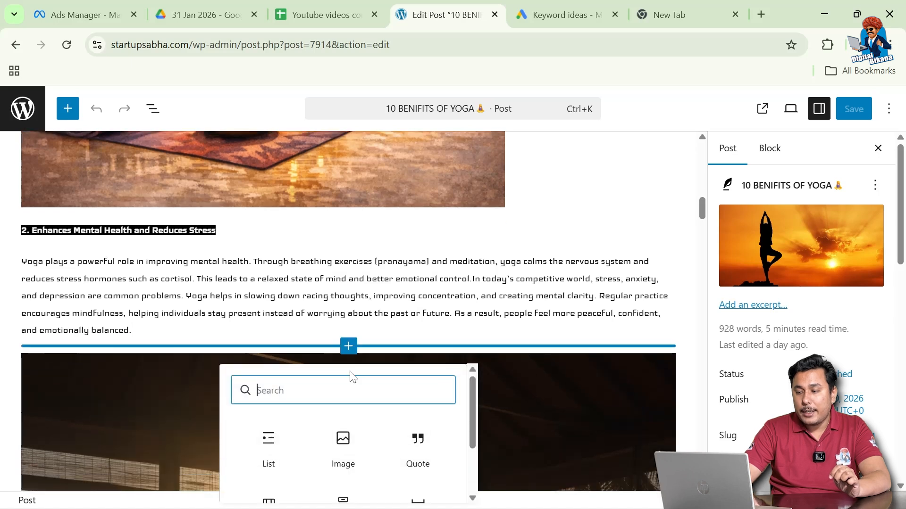
type("colum")
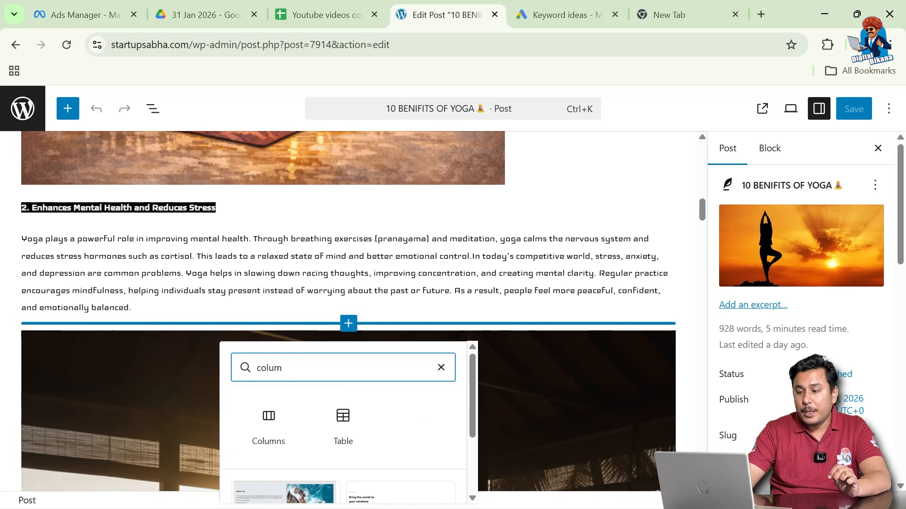
left_click(267, 417)
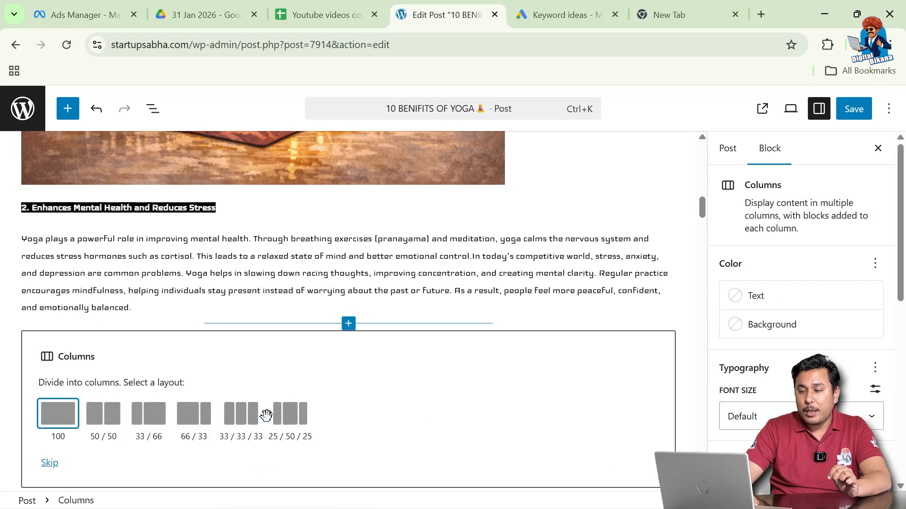
scroll(266, 415, "down", 1)
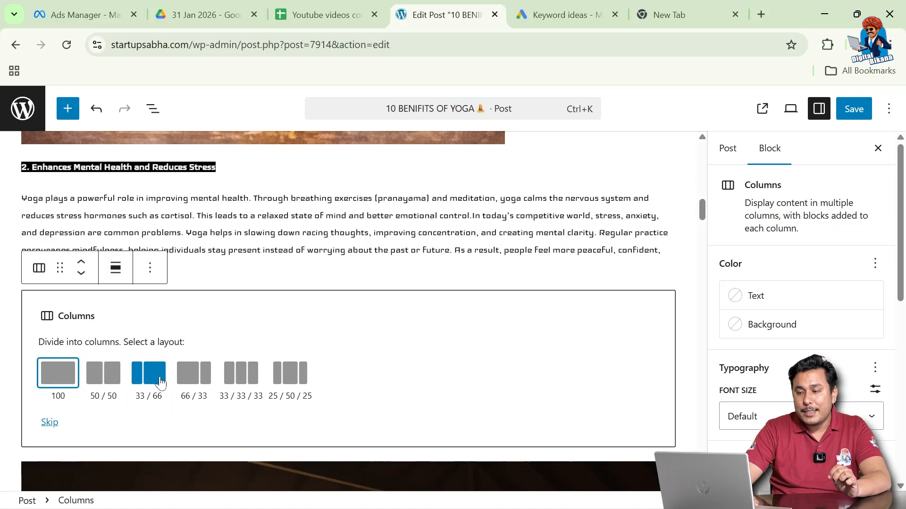
left_click(111, 381)
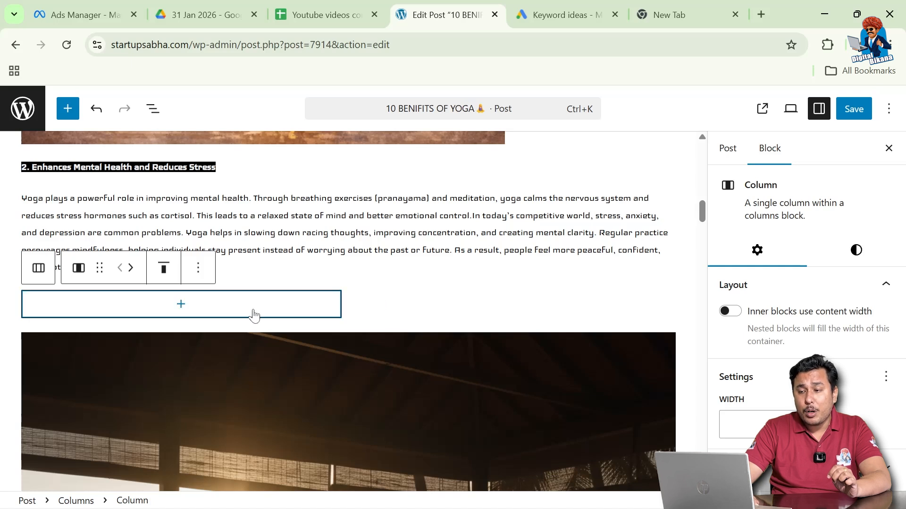
Step: Add an Image block to the first column using the sunset tree-pose image 1520240907882.jpeg from the media library
left_click(182, 306)
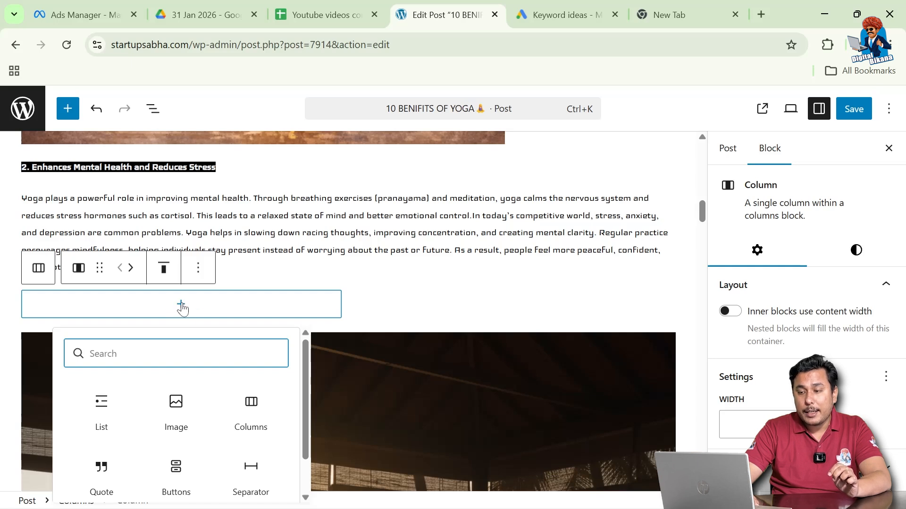
left_click(181, 408)
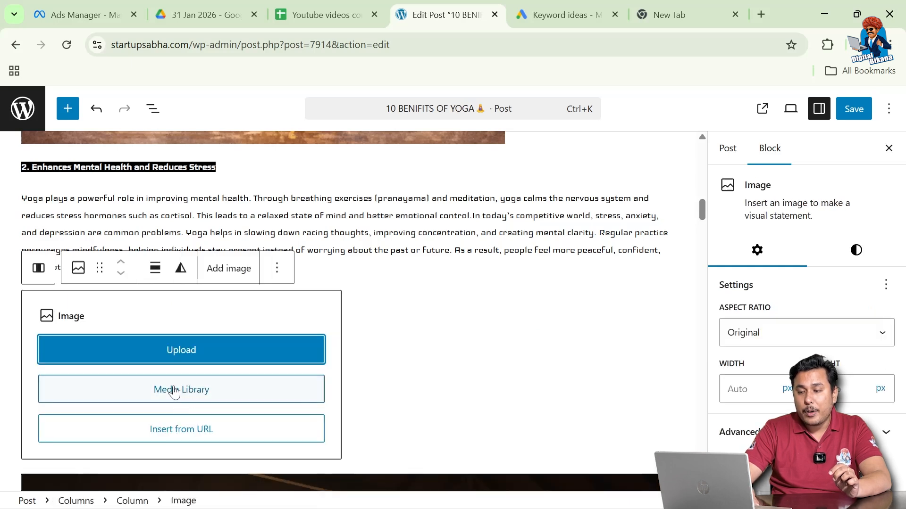
left_click(175, 392)
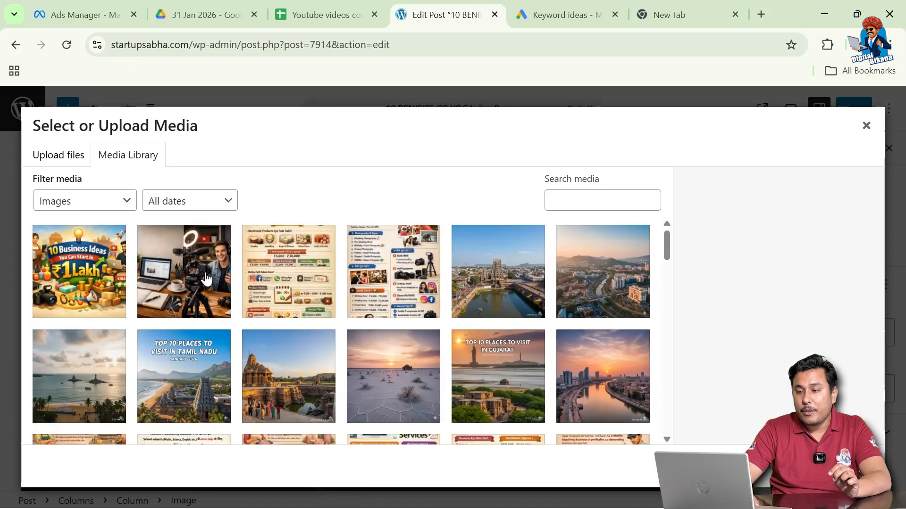
scroll(213, 380, "down", 3)
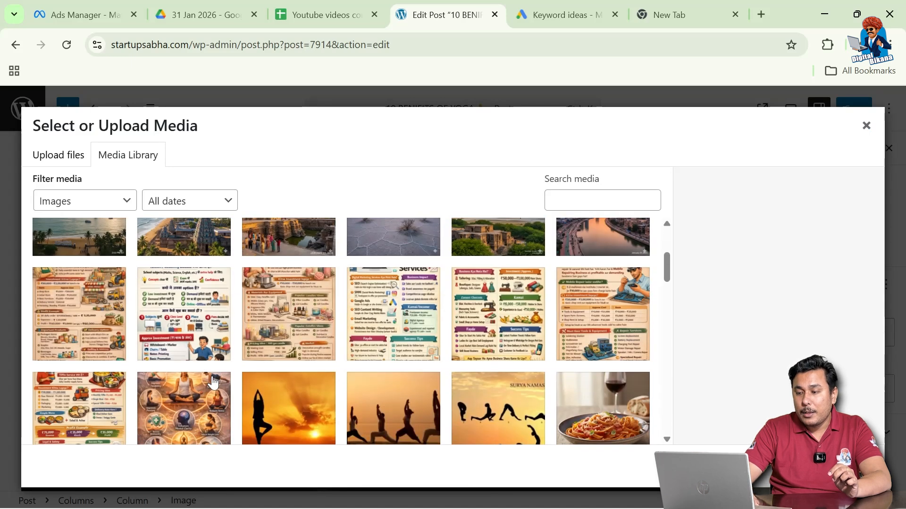
scroll(213, 381, "down", 1)
left_click(285, 364)
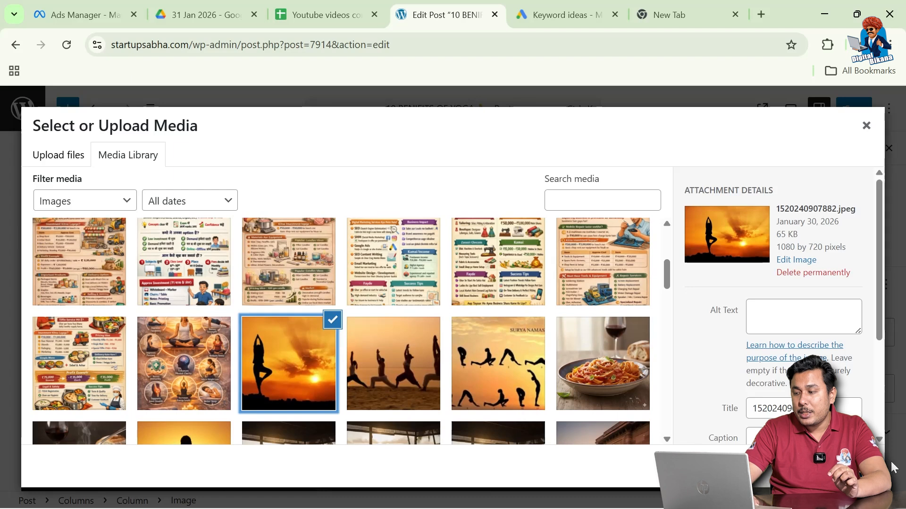
left_click(891, 466)
Step: Add a Heading block to the second column with the text "Yoga improves Body Posture"
scroll(536, 387, "down", 2)
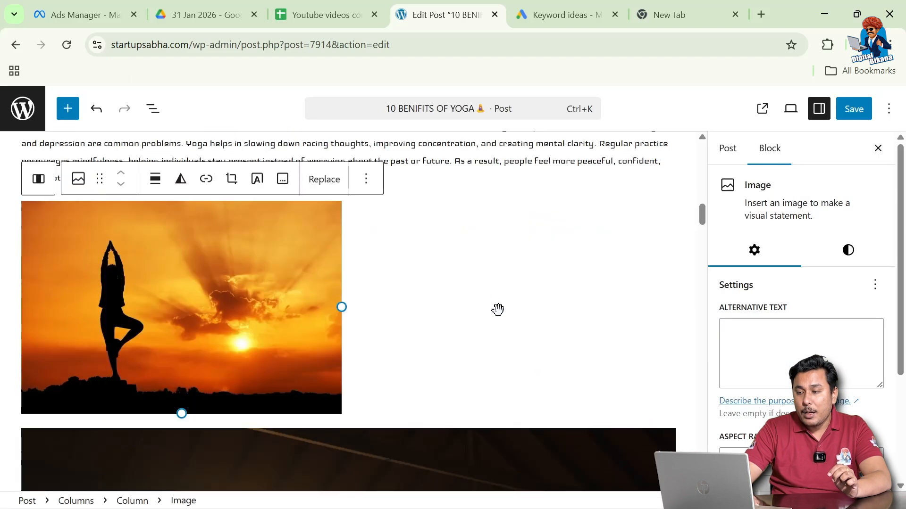
left_click(495, 294)
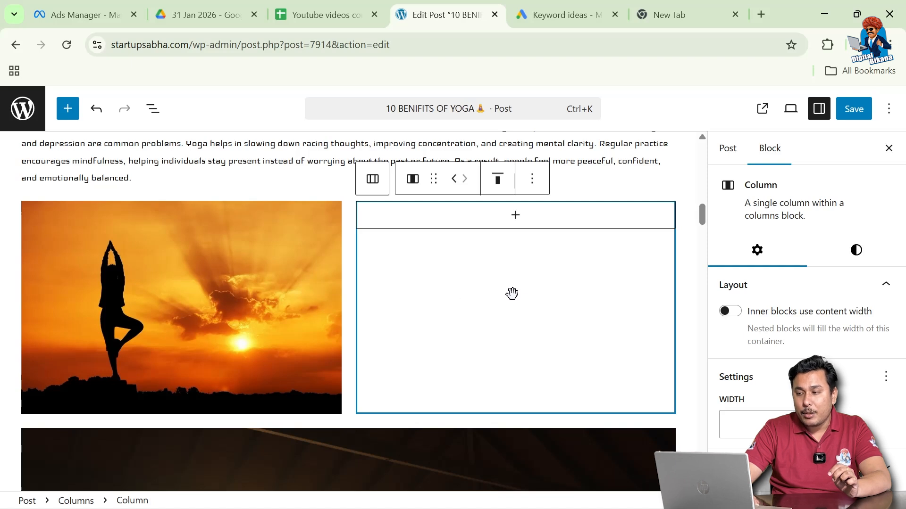
scroll(512, 294, "up", 1)
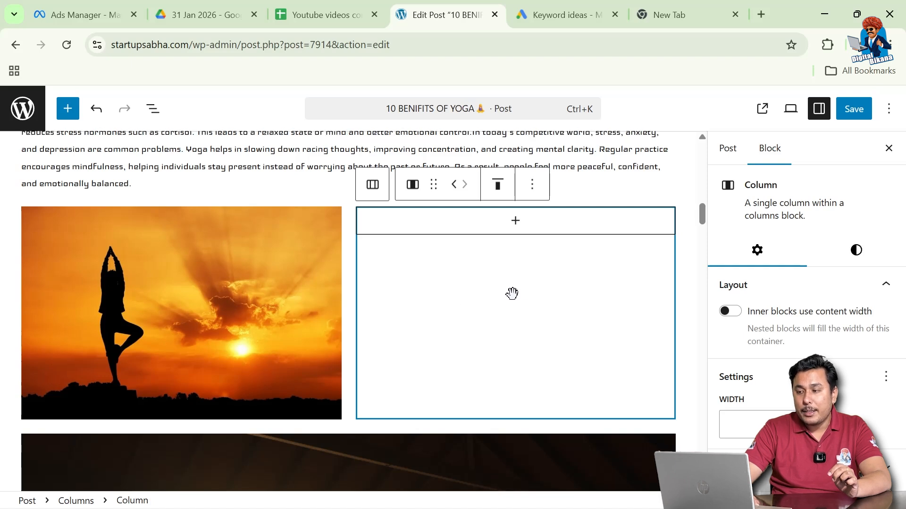
left_click(516, 223)
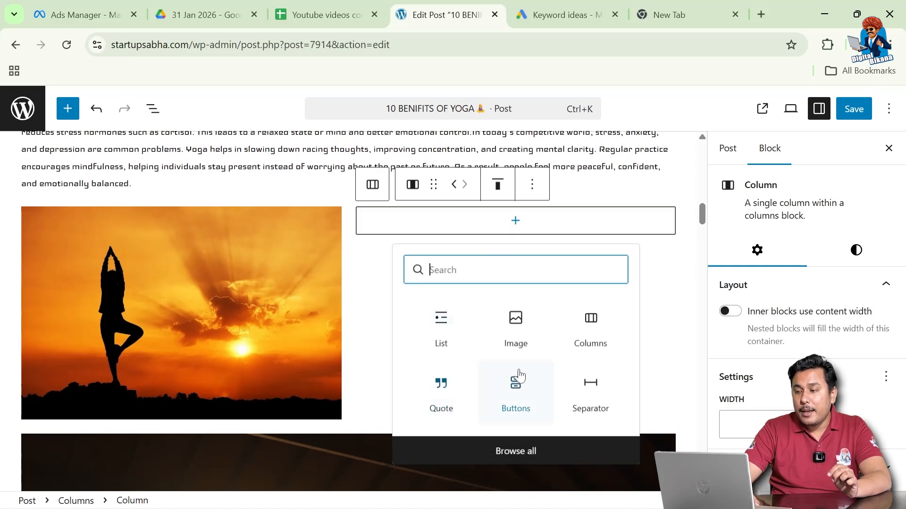
type("head")
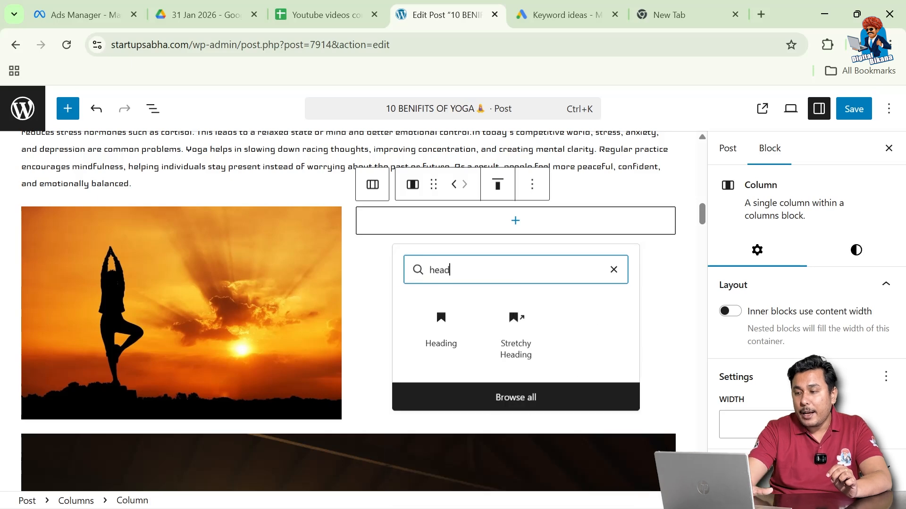
left_click(449, 323)
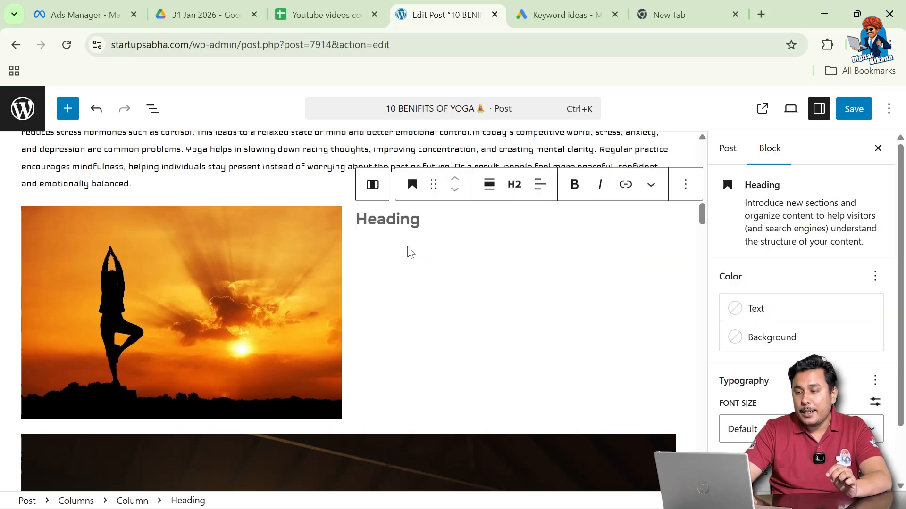
type("Yoga")
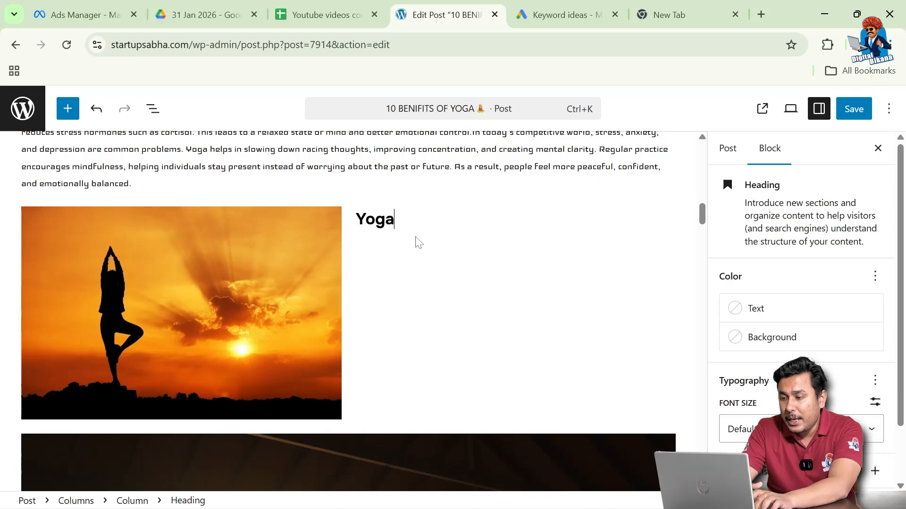
type(" improves Body Poster")
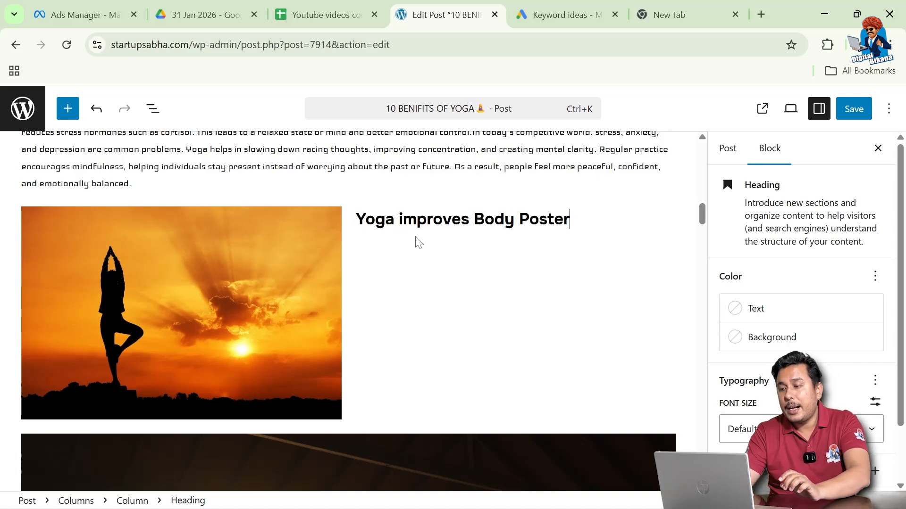
key("BackSpace")
key("BackSpace")
type("ure")
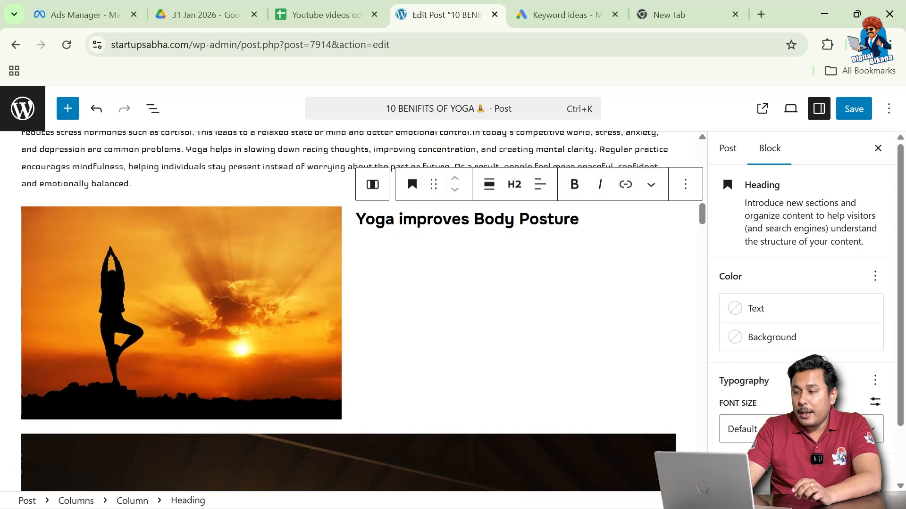
Step: Add a Buttons block below the "Yoga improves Body Posture" heading in the second column
key("Return")
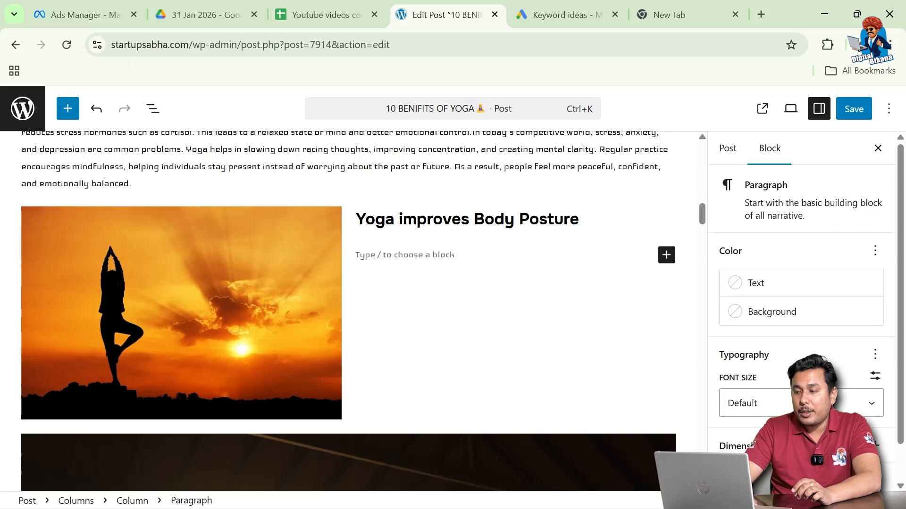
left_click(666, 255)
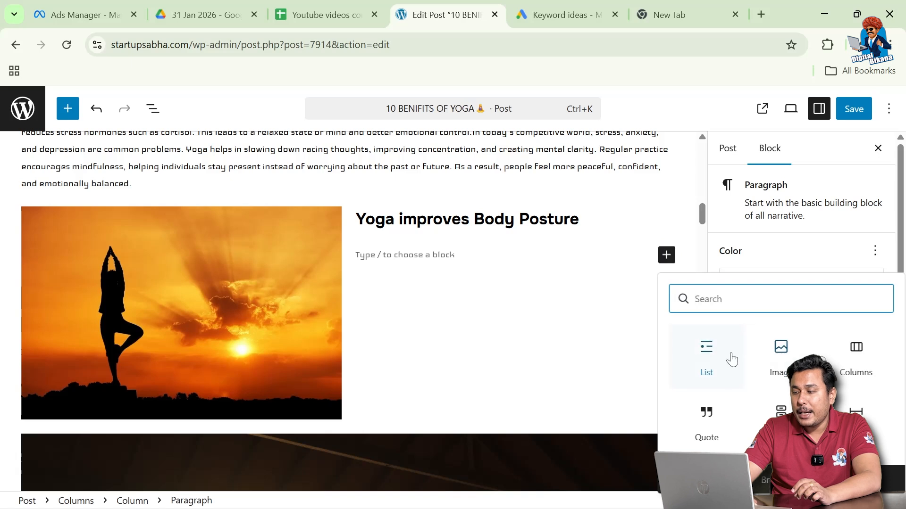
left_click(781, 411)
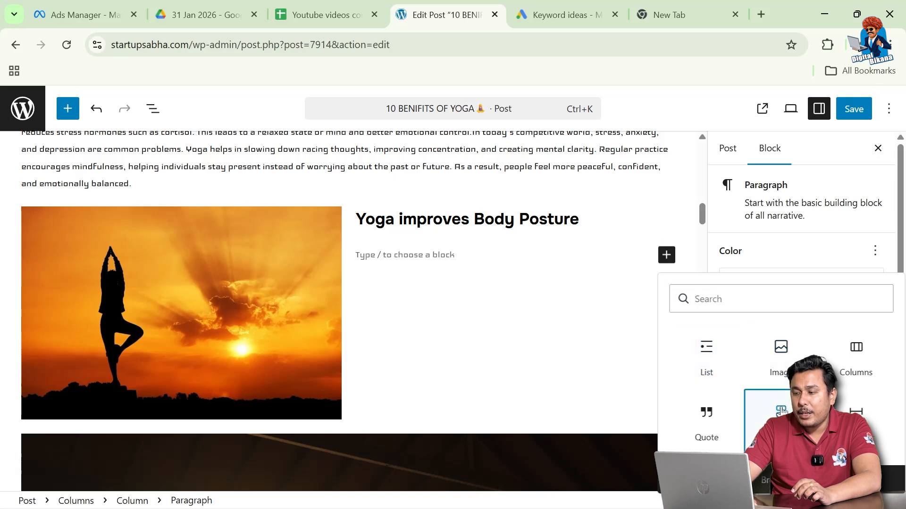
left_click(533, 286)
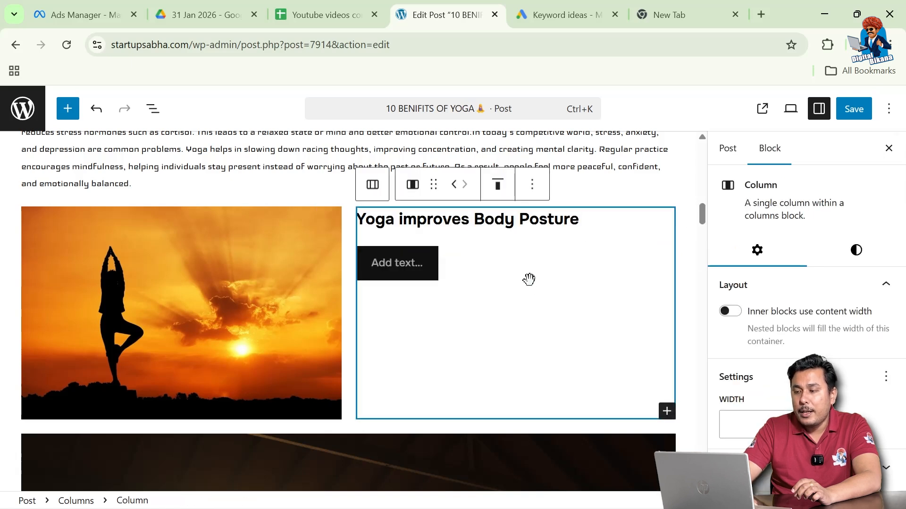